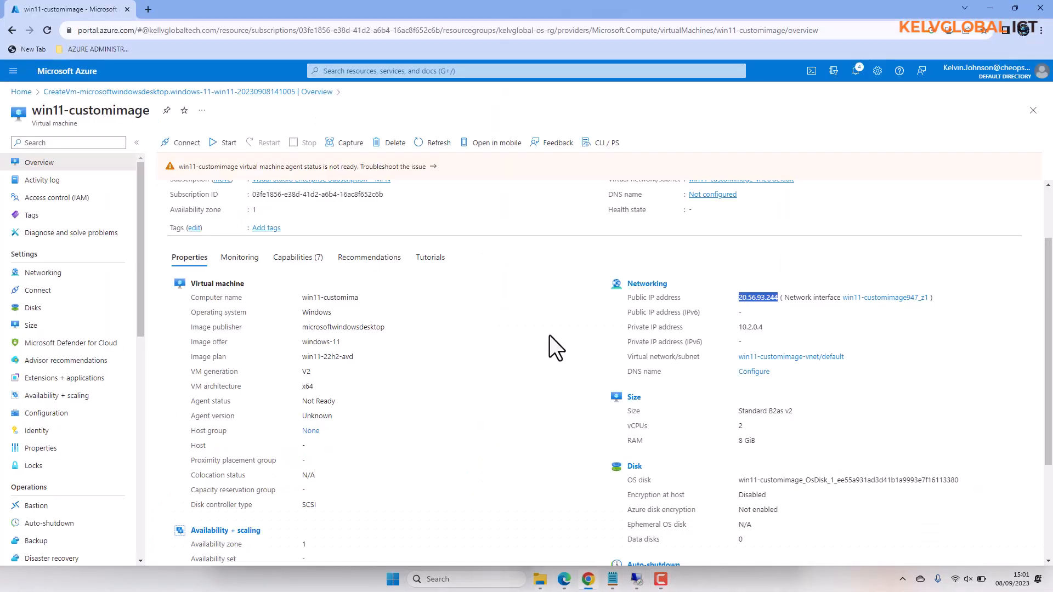
Step: Return to the Azure portal home page and open the list of virtual machines
{"action": "left_click", "coordinate": [65, 92]}
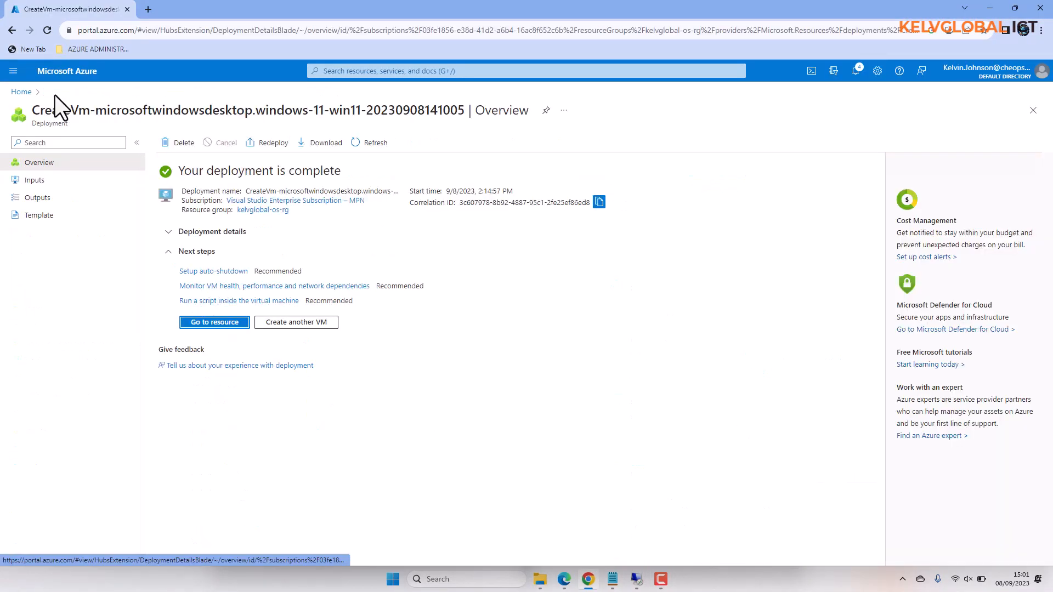
{"action": "left_click", "coordinate": [17, 94]}
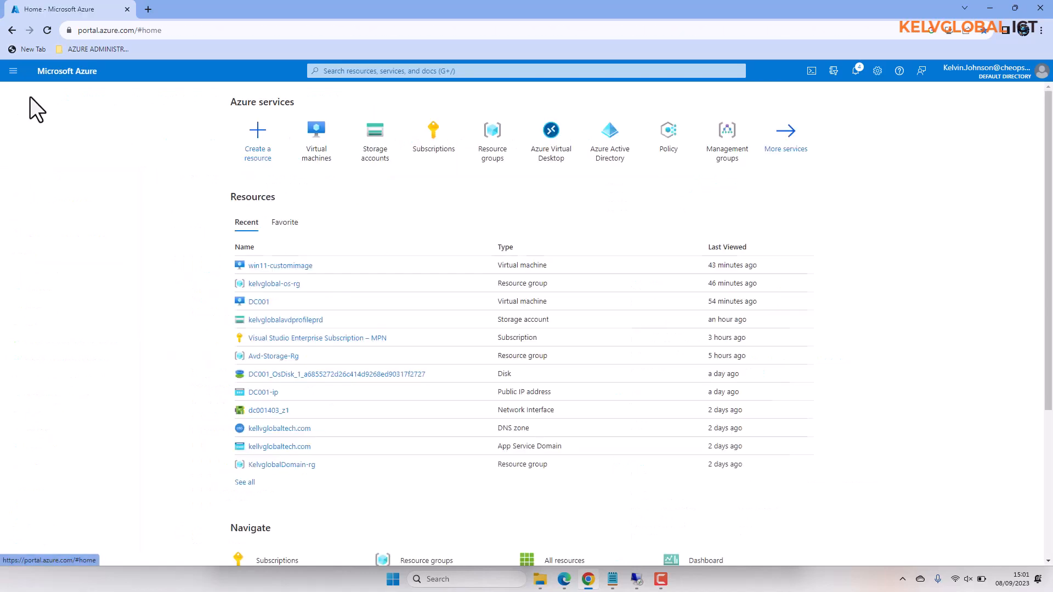
{"action": "left_click", "coordinate": [318, 159]}
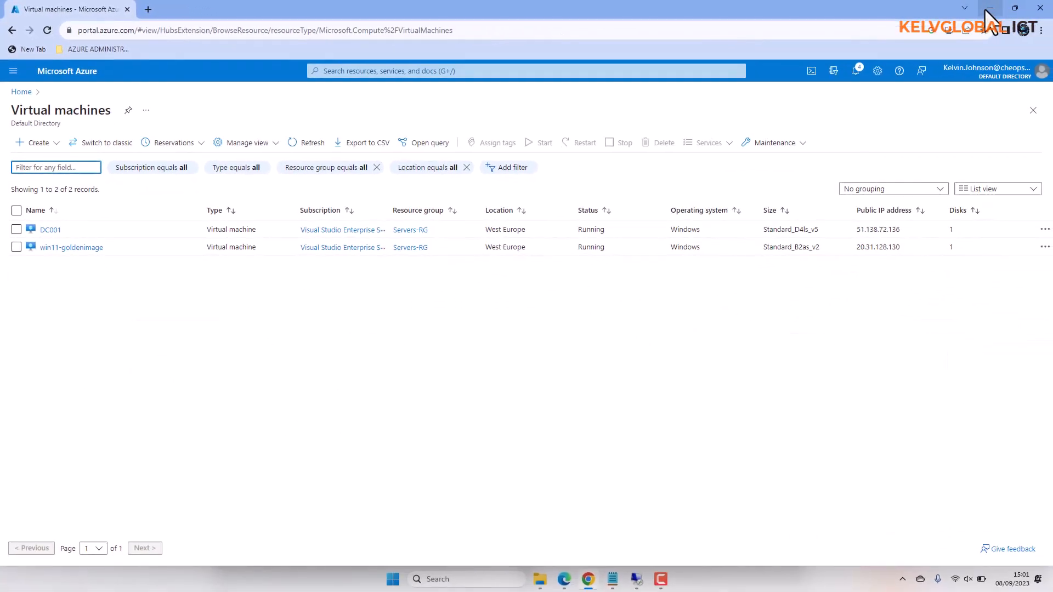
Step: Switch to Remote Desktop Connection and bring forward the sessions for the Windows 11 machine 20.31.128.130 and the server 51.138.72.136
{"action": "left_click", "coordinate": [636, 579]}
{"action": "left_click", "coordinate": [625, 548]}
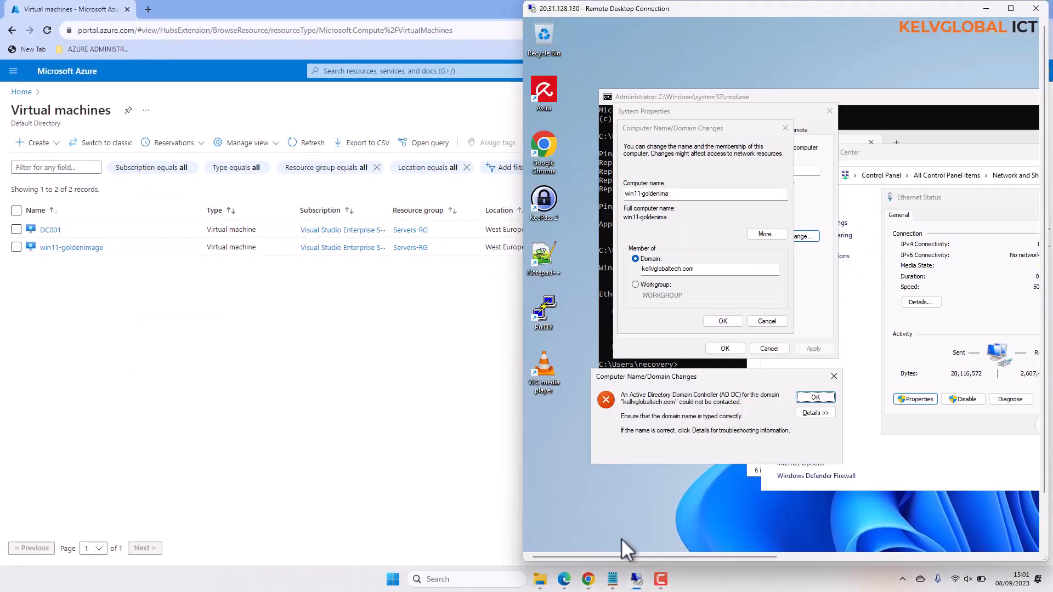
{"action": "left_click", "coordinate": [637, 579]}
{"action": "left_click", "coordinate": [656, 530]}
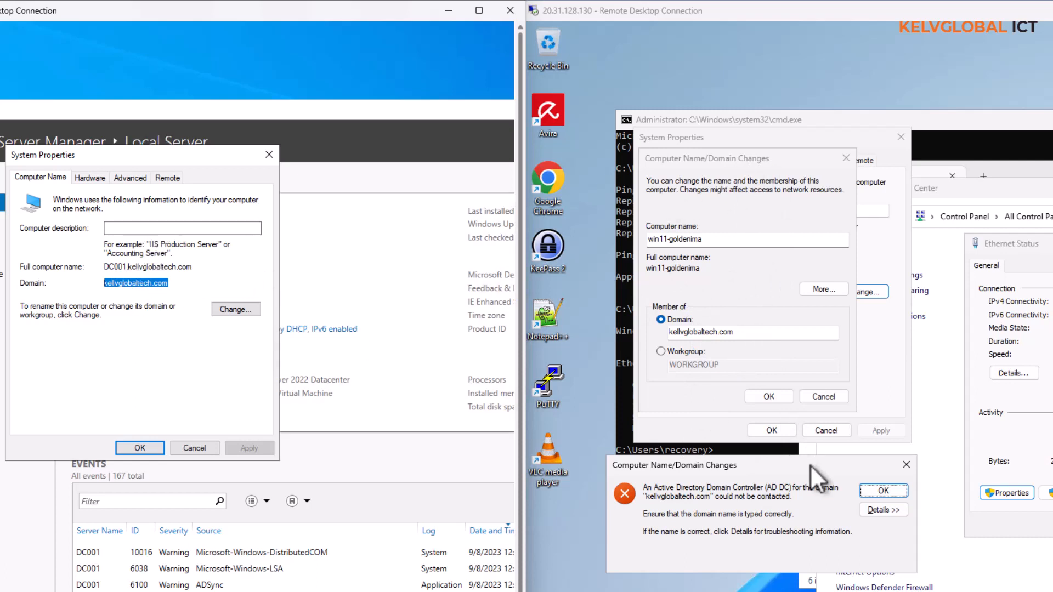
Step: Try again to join win11-goldenima to the kellvglobaltech.com domain, dismissing the error messages
{"action": "left_click", "coordinate": [901, 491]}
{"action": "left_click", "coordinate": [779, 395]}
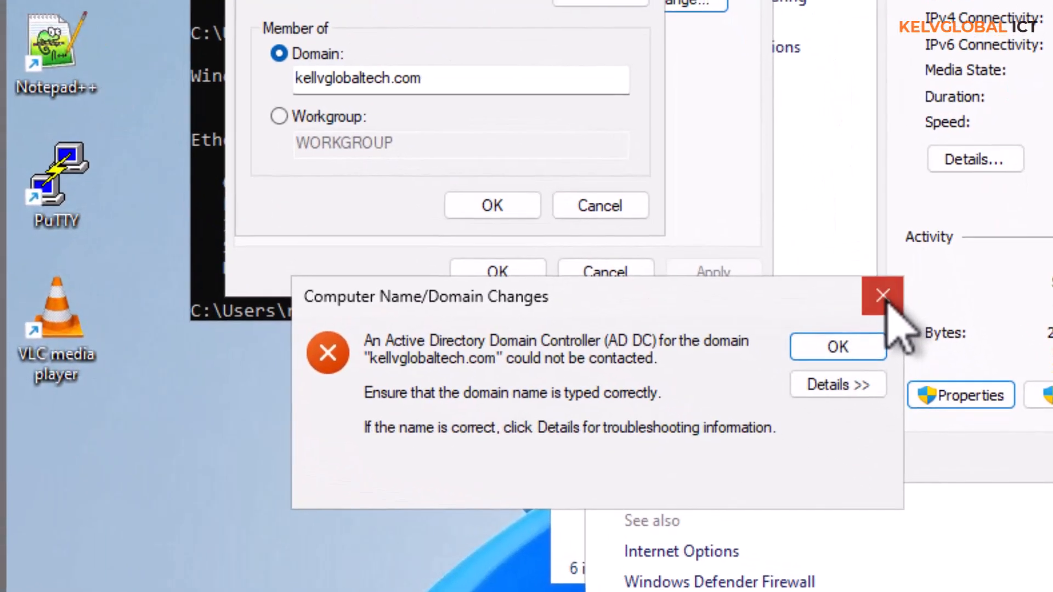
{"action": "left_click", "coordinate": [914, 350]}
Step: Display the Ethernet network connection details on both win11-goldenima and DC001 side by side, closing DC001's System Properties
{"action": "left_click_drag", "start_coordinate": [979, 196], "coordinate": [891, 199]}
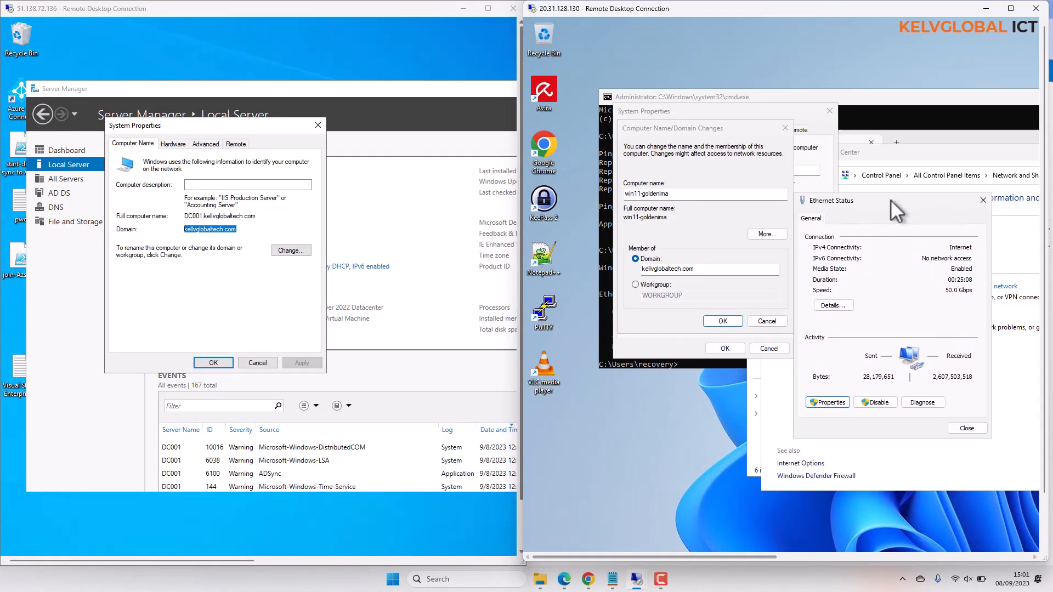
{"action": "left_click", "coordinate": [834, 305]}
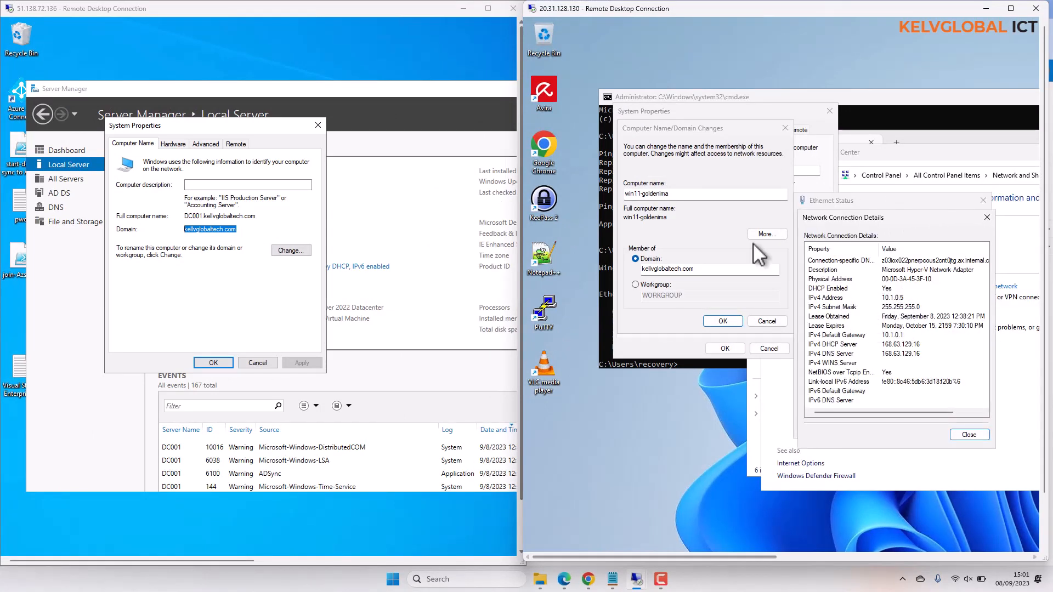
{"action": "left_click", "coordinate": [317, 125]}
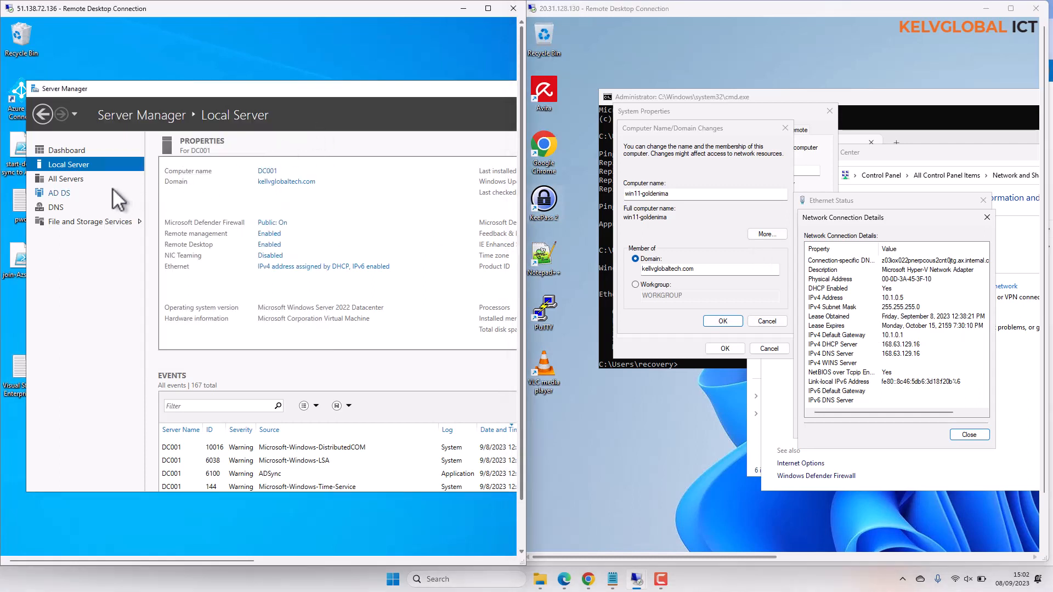
{"action": "left_click", "coordinate": [286, 267]}
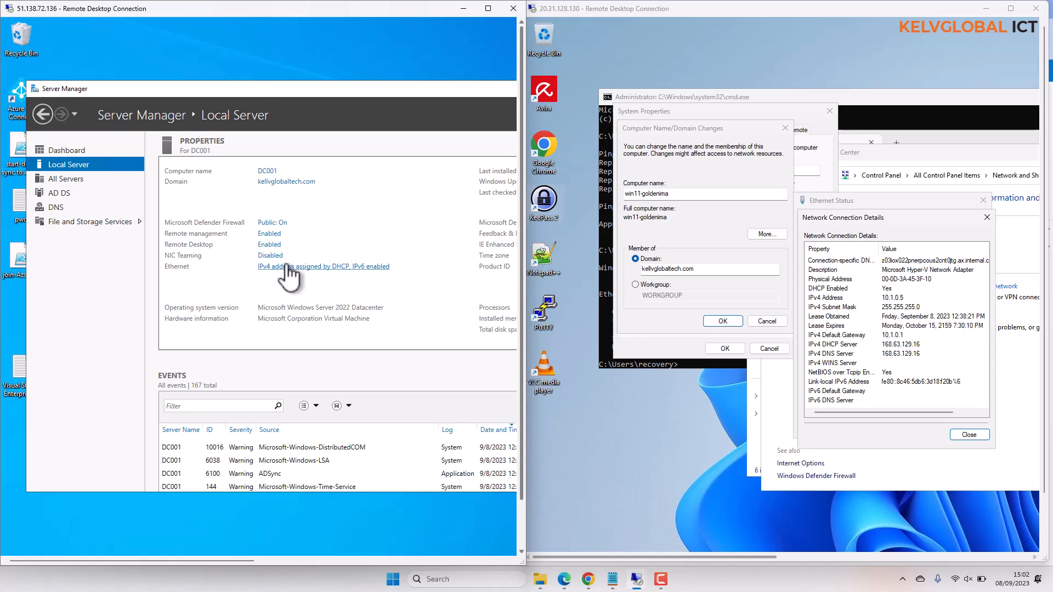
{"action": "double_click", "coordinate": [297, 197]}
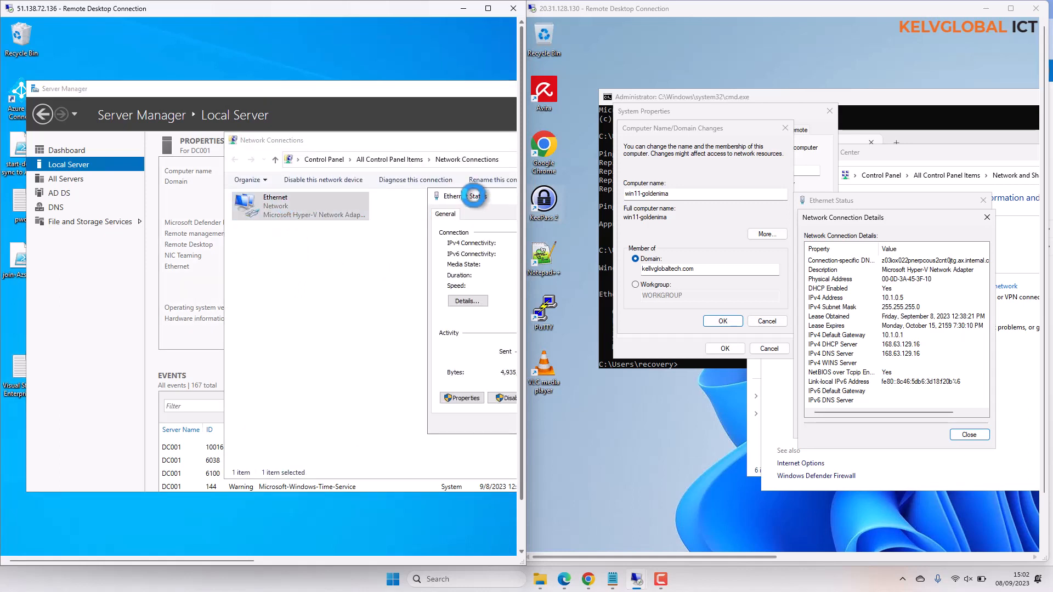
{"action": "left_click_drag", "start_coordinate": [473, 201], "coordinate": [252, 200]}
{"action": "left_click", "coordinate": [248, 299]}
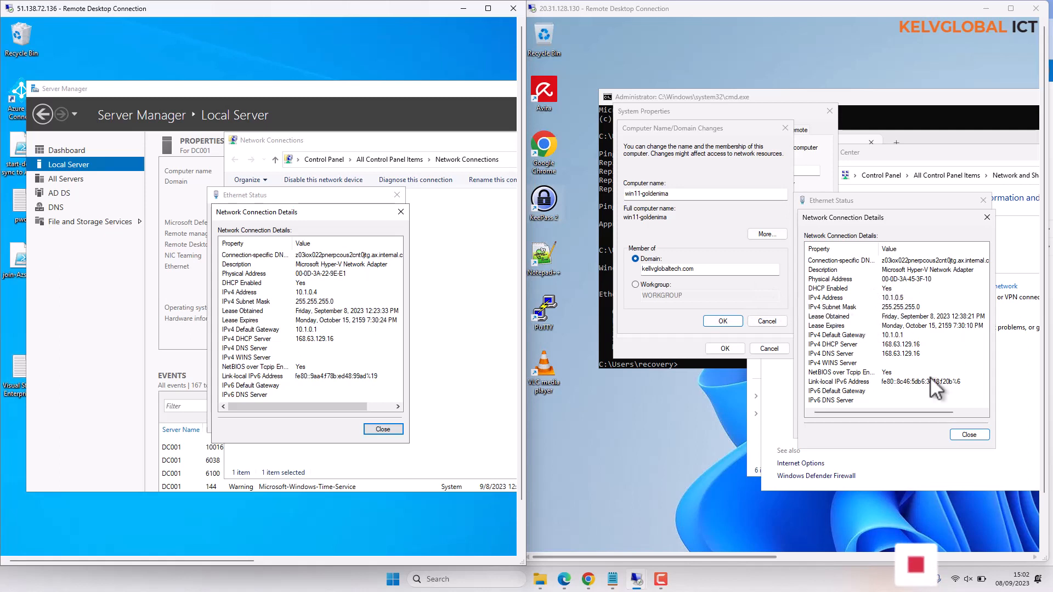
Step: Reopen the Ethernet connection details on win11-goldenima to check its DNS server, and close them
{"action": "left_click", "coordinate": [963, 435]}
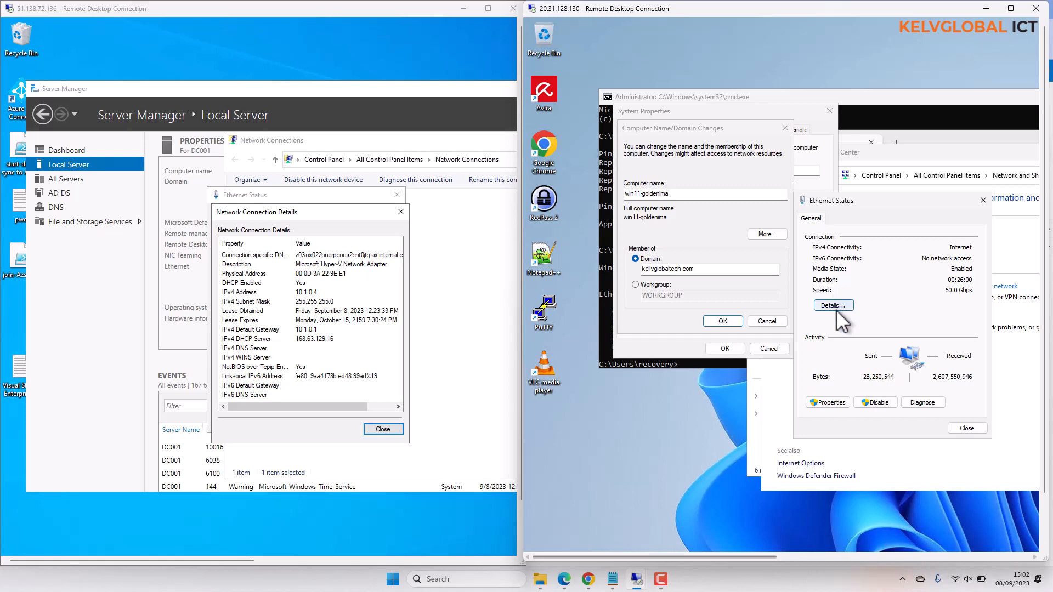
{"action": "left_click", "coordinate": [837, 305]}
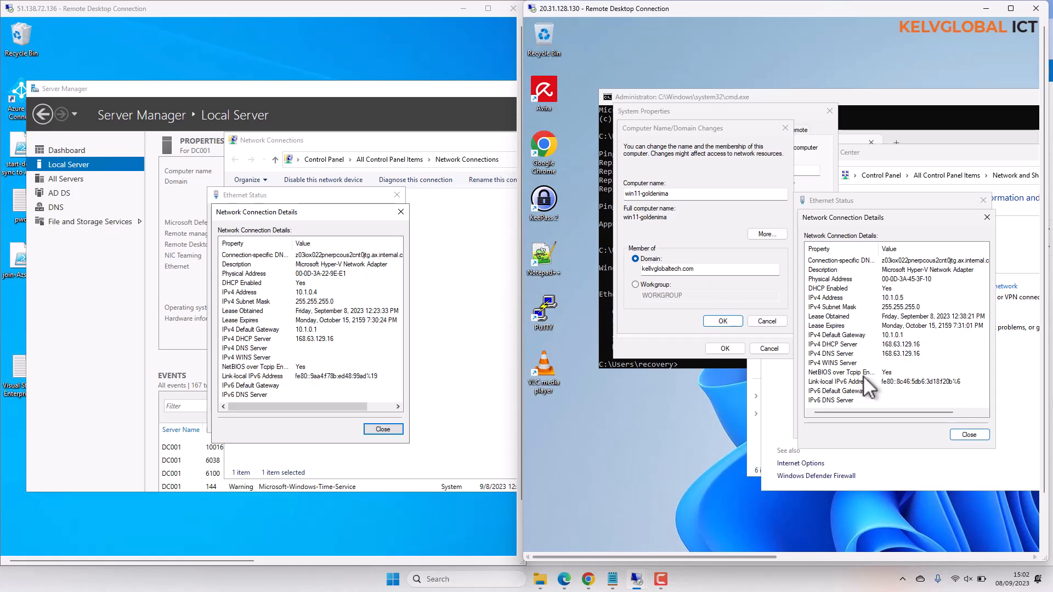
{"action": "left_click", "coordinate": [958, 434]}
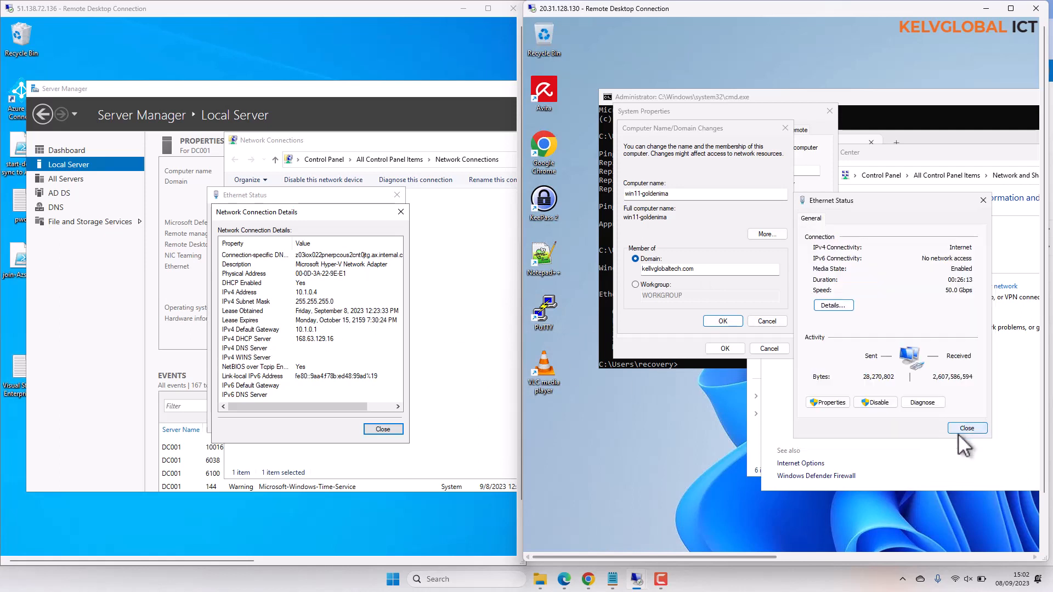
Step: Open the Internet Protocol Version 4 properties of win11-goldenima's Ethernet adapter and choose to use specified DNS server addresses
{"action": "left_click", "coordinate": [831, 402]}
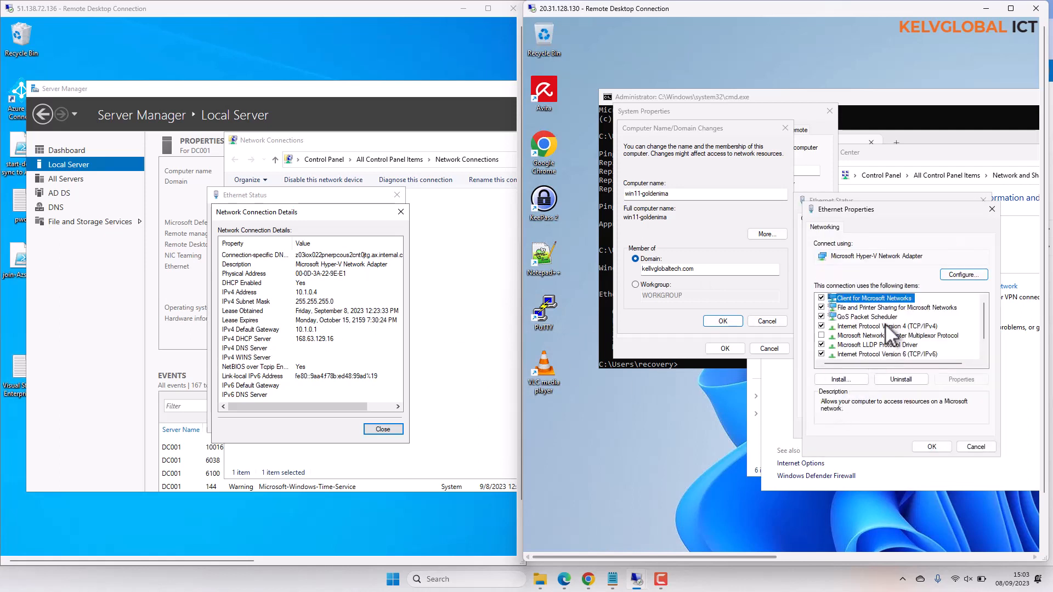
{"action": "left_click", "coordinate": [884, 325]}
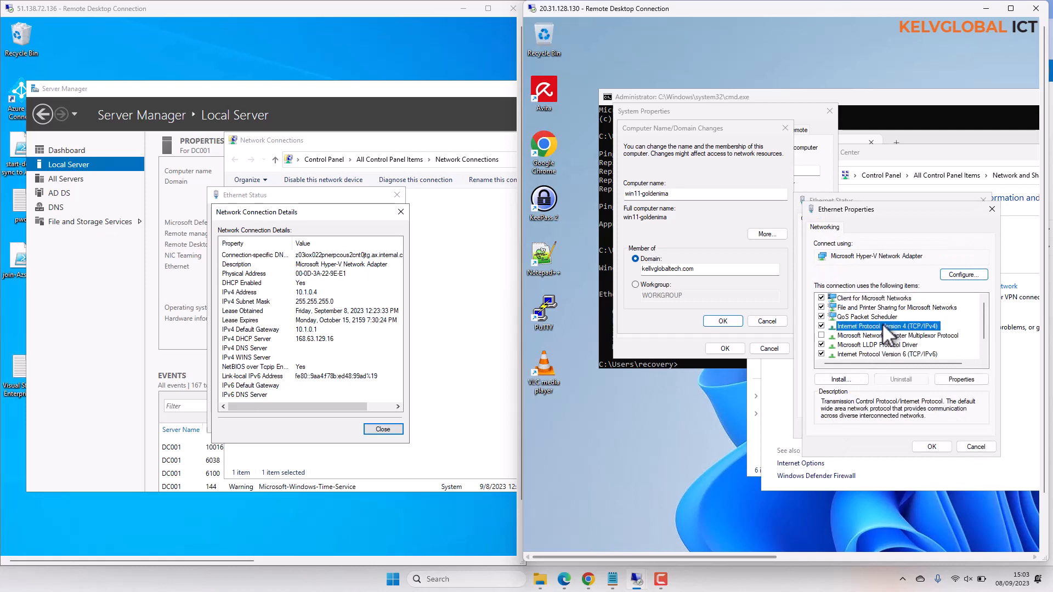
{"action": "left_click", "coordinate": [951, 377]}
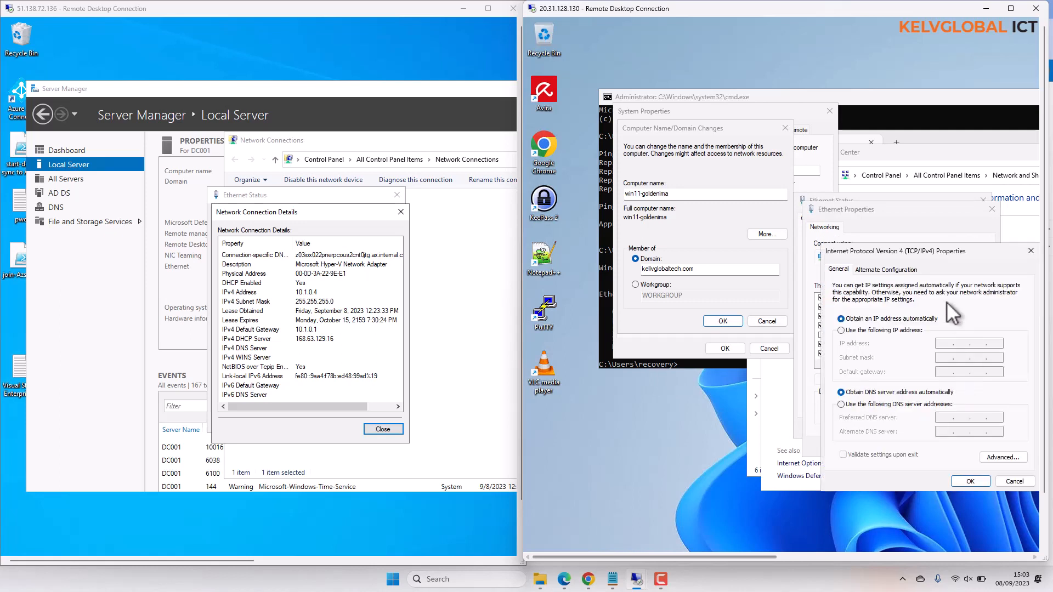
{"action": "left_click_drag", "start_coordinate": [926, 249], "coordinate": [886, 176]}
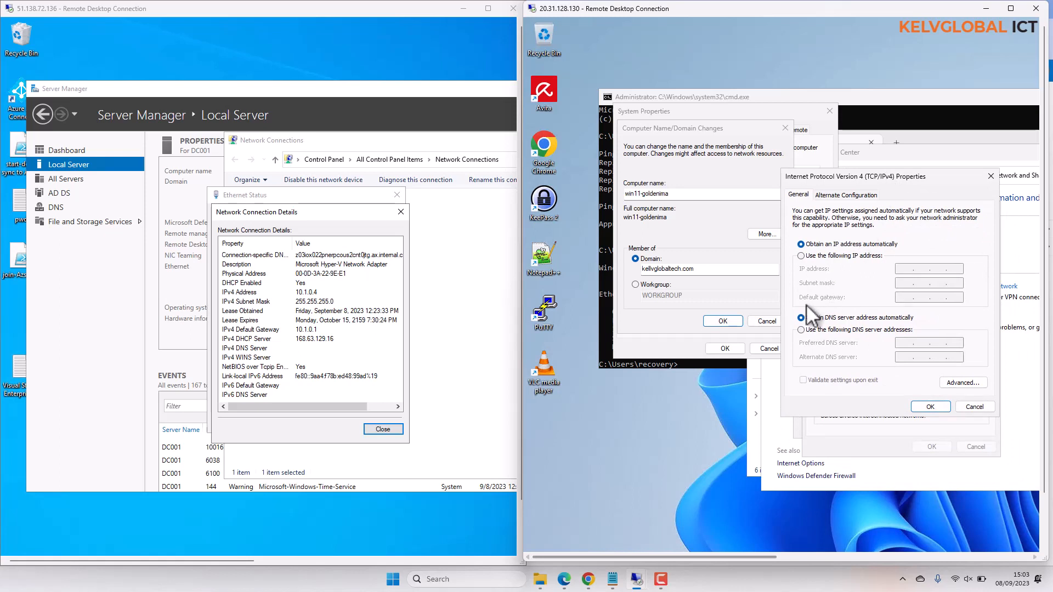
{"action": "left_click", "coordinate": [830, 330]}
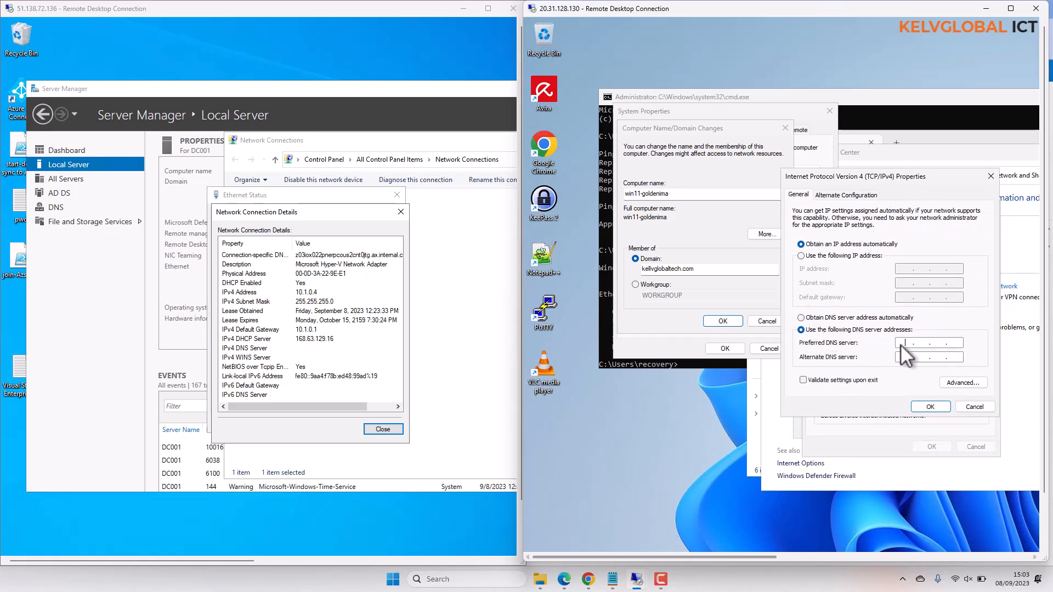
Step: Check DC001's IPv4 address in refreshed connection details and set win11-goldenima's preferred DNS server to 10.1.0.4 and alternate to 168.63.129.16
{"action": "left_click", "coordinate": [401, 212]}
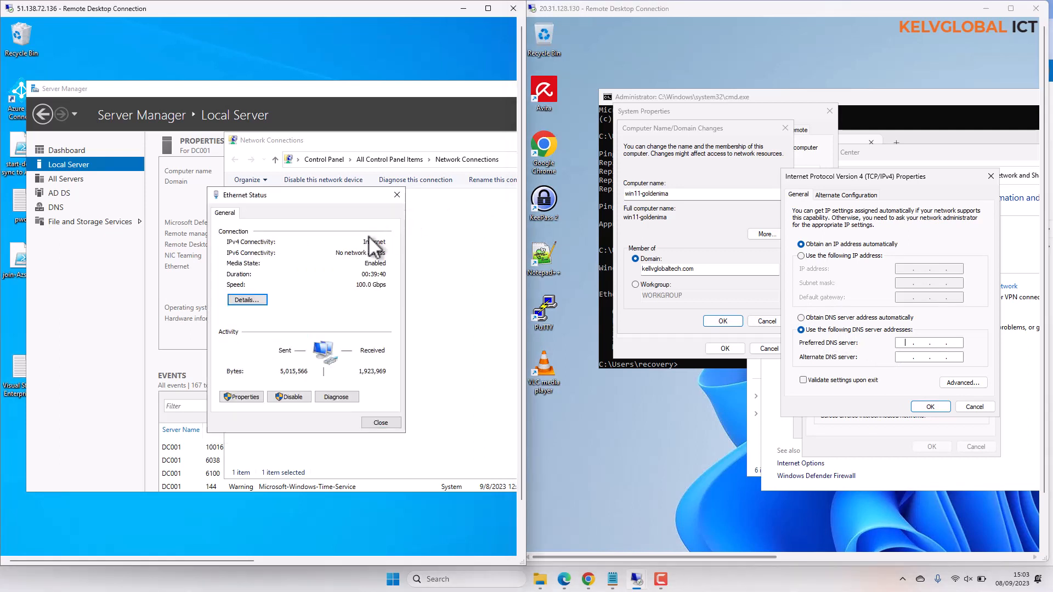
{"action": "left_click", "coordinate": [267, 300]}
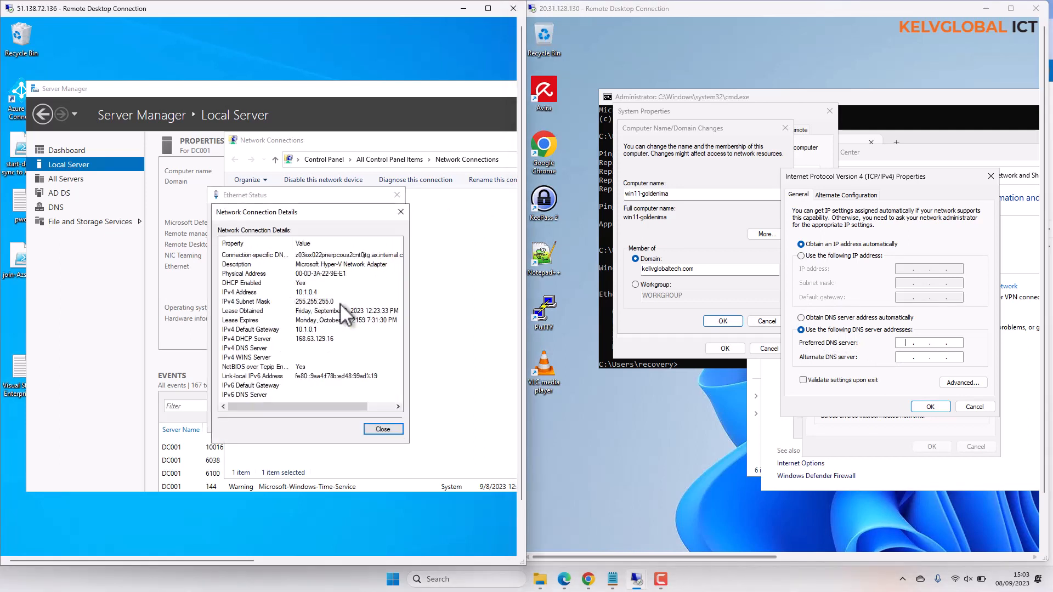
{"action": "left_click", "coordinate": [903, 341]}
{"action": "type", "text": "10.1.0.4"}
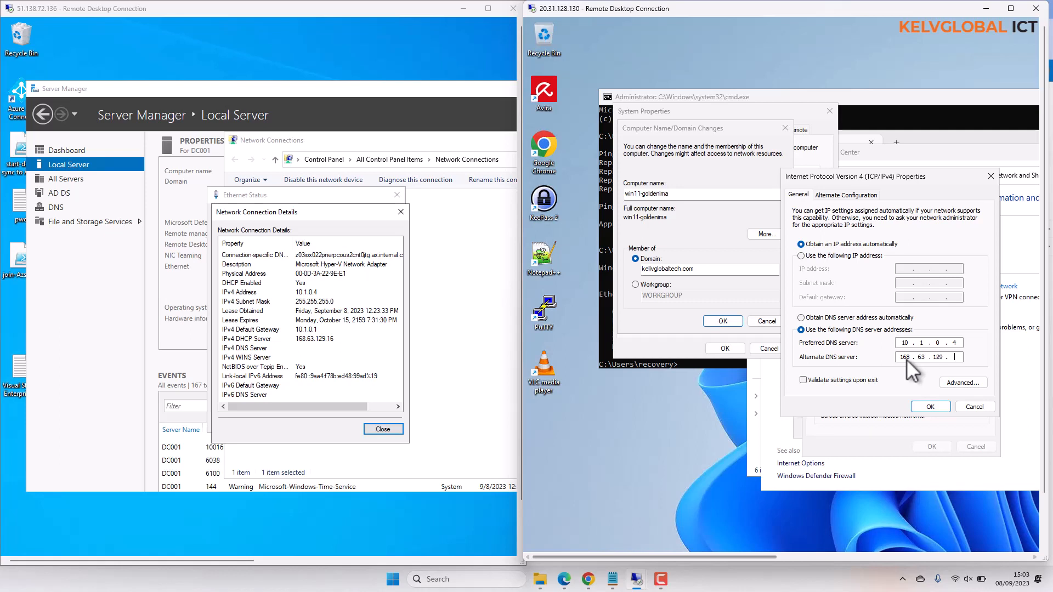
{"action": "type", "text": "16"}
Step: Compare the DNS addresses with the Notepad note, apply the IPv4 and Ethernet properties, and close the Ethernet status
{"action": "left_click", "coordinate": [612, 580]}
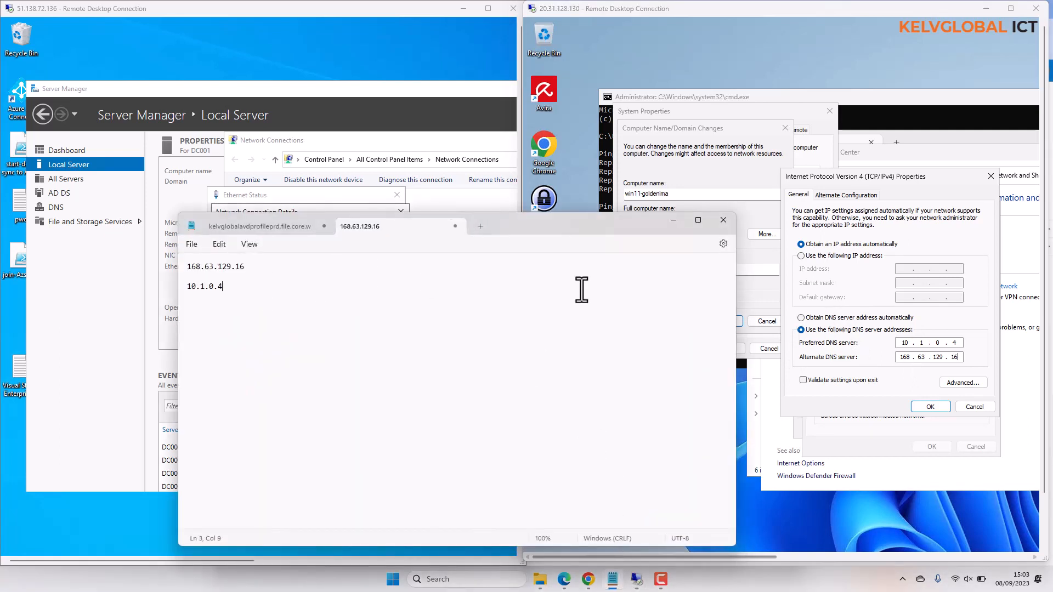
{"action": "left_click", "coordinate": [674, 221]}
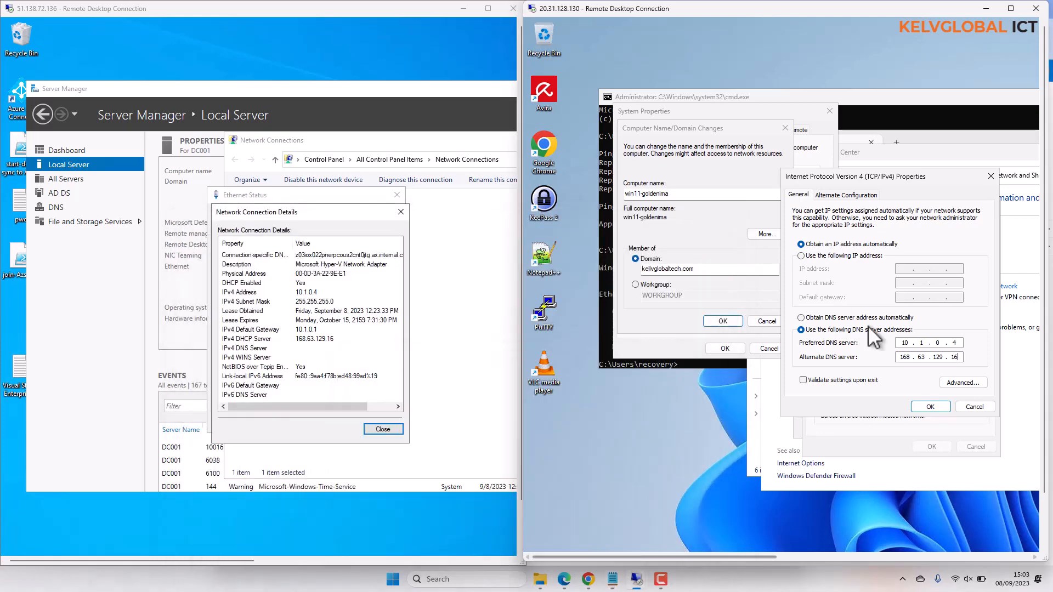
{"action": "left_click", "coordinate": [922, 405]}
{"action": "left_click", "coordinate": [931, 447]}
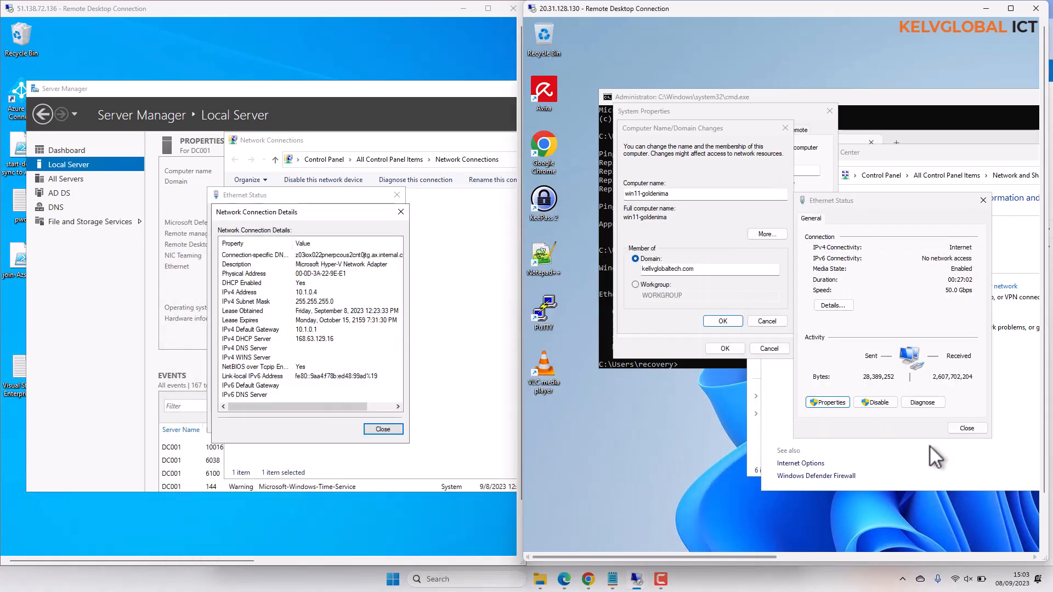
{"action": "left_click", "coordinate": [959, 428]}
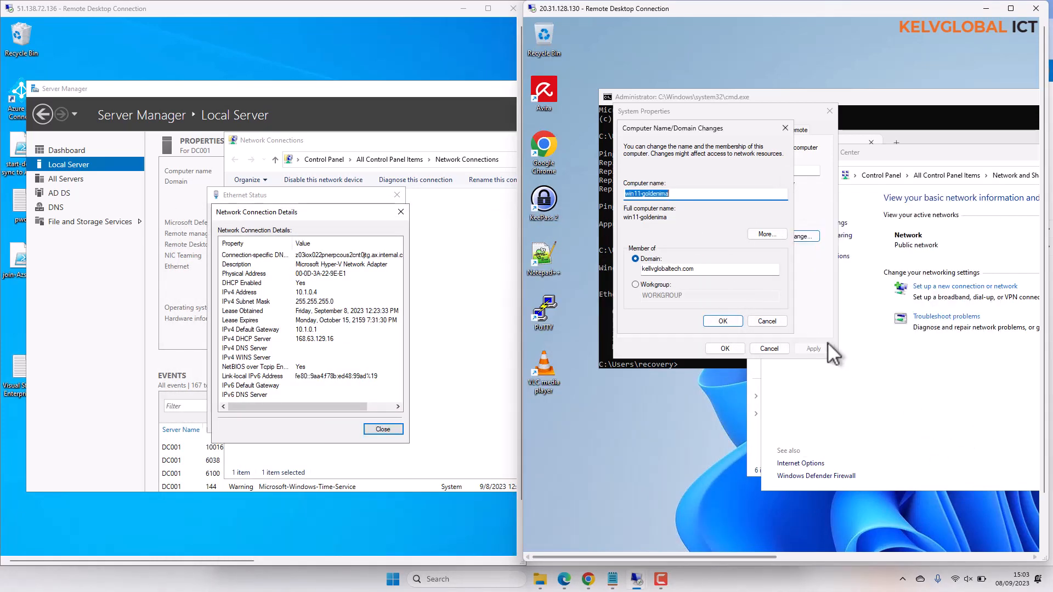
Step: Try to join win11-goldenima to kellvglobaltech.com, entering the domain account's user name and password
{"action": "left_click", "coordinate": [726, 322]}
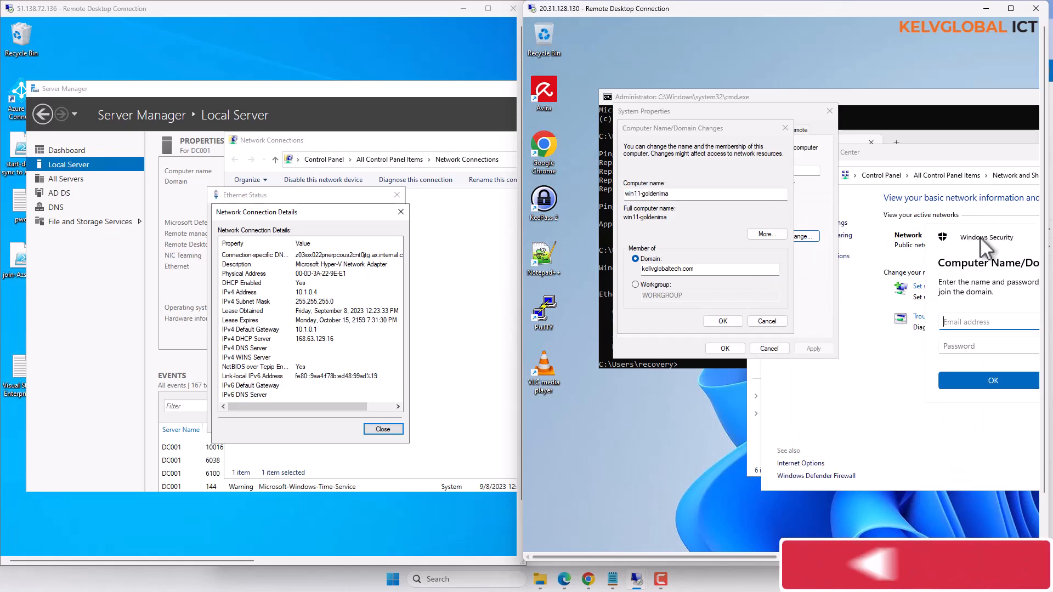
{"action": "left_click_drag", "start_coordinate": [977, 243], "coordinate": [729, 237]}
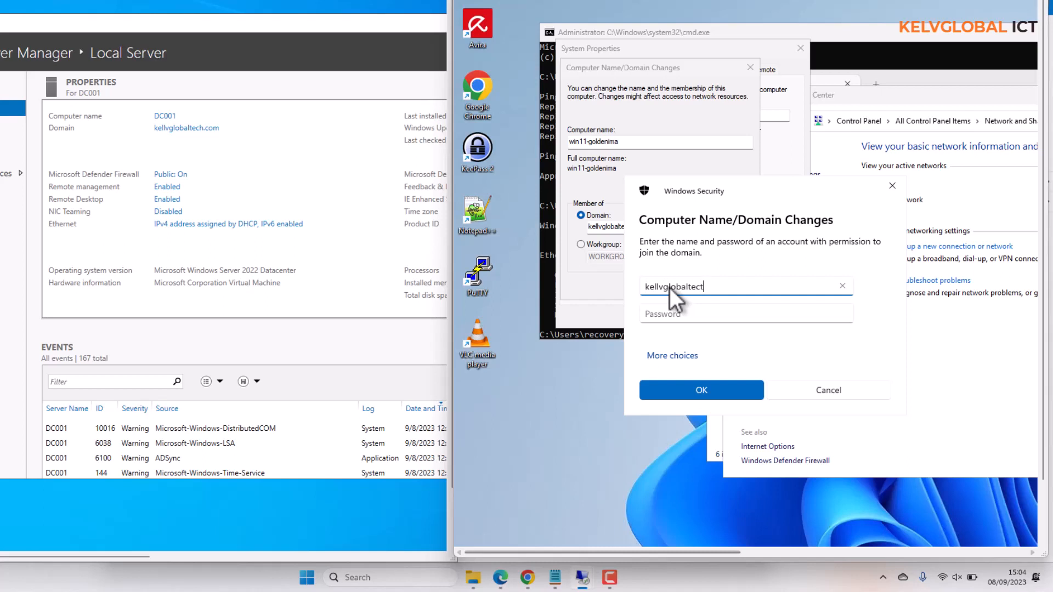
{"action": "type", "text": "h.com\\kelvin.johnson"}
{"action": "key", "text": "Tab"}
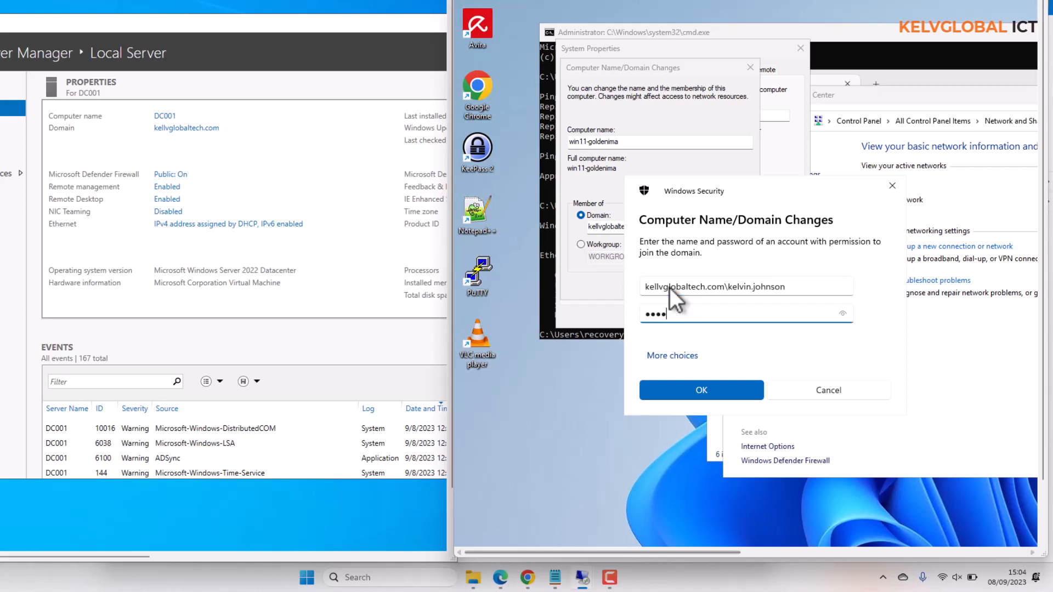
{"action": "type", "text": "****"}
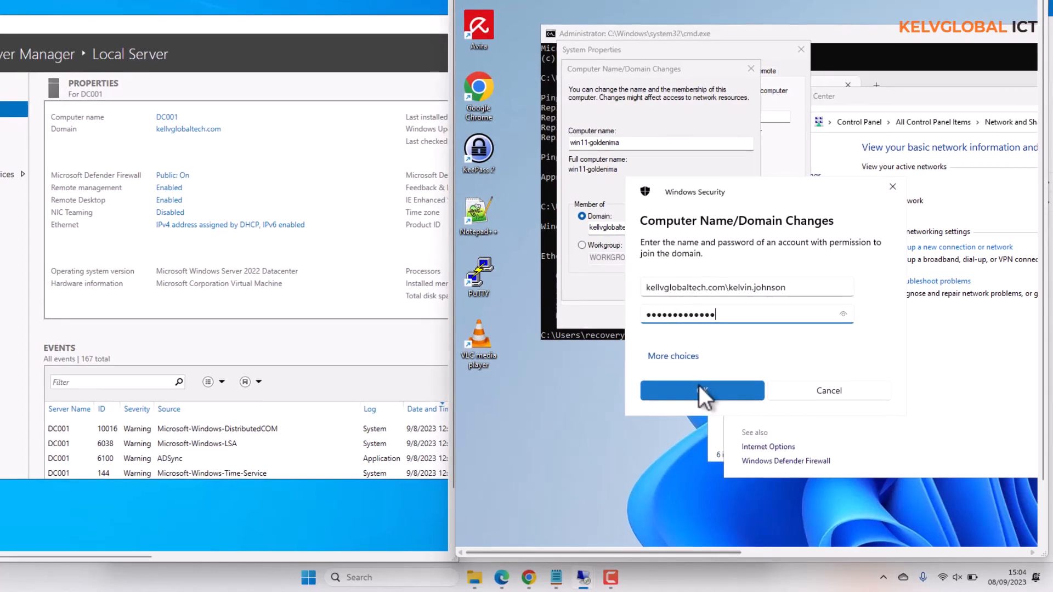
{"action": "left_click", "coordinate": [699, 385]}
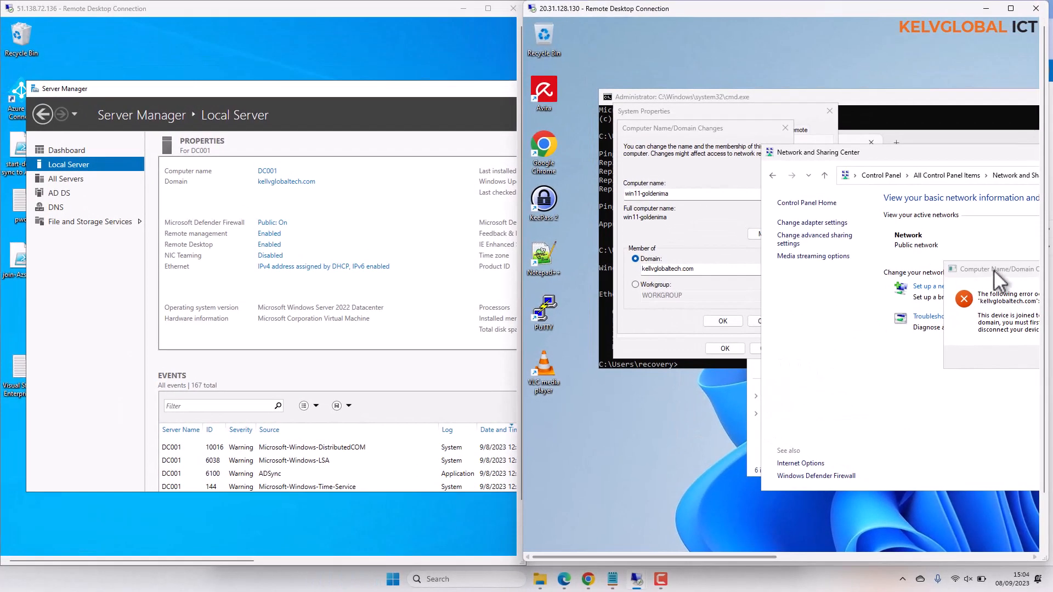
{"action": "left_click_drag", "start_coordinate": [993, 269], "coordinate": [720, 242]}
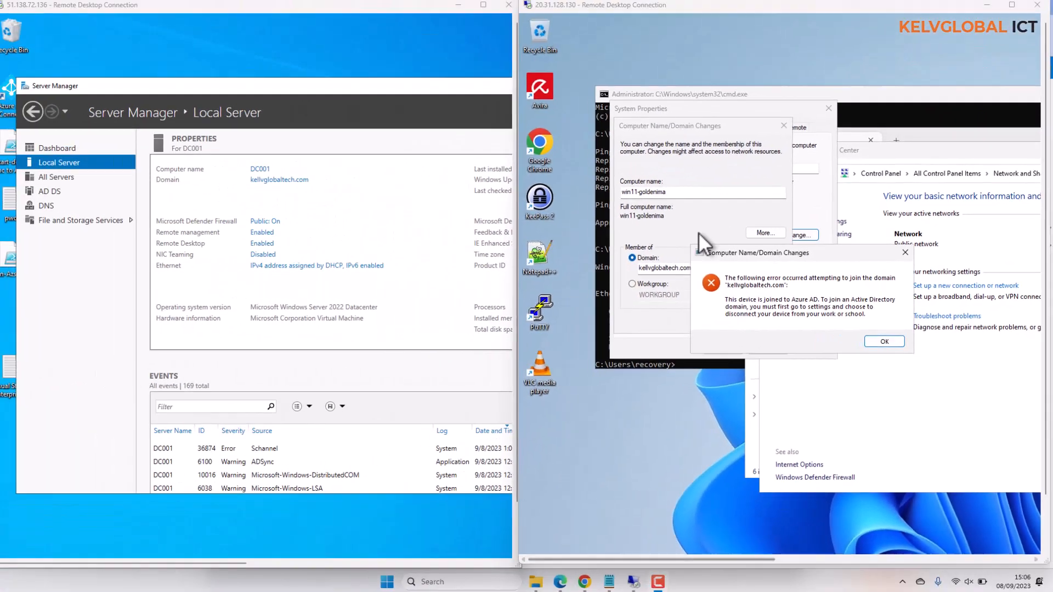
Step: Bring the Command Prompt on win11-goldenima forward and clear its screen with cls
{"action": "left_click", "coordinate": [364, 19]}
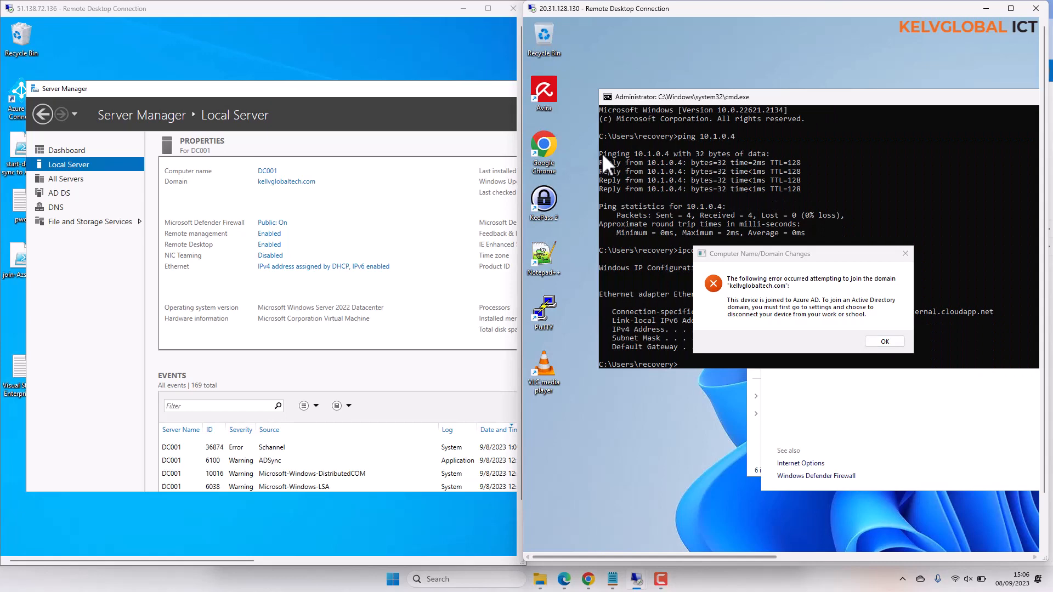
{"action": "left_click", "coordinate": [649, 230]}
{"action": "key", "text": "Escape"}
{"action": "type", "text": "cls"}
{"action": "key", "text": "Return"}
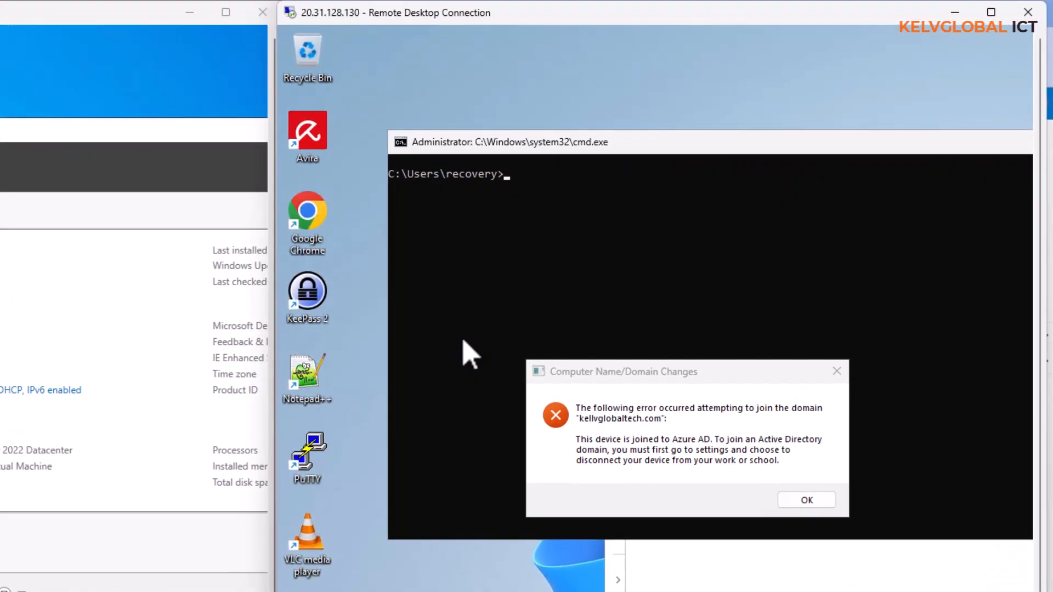
Step: Disconnect win11-goldenima from Azure AD by running DSregcmd /leave in the Command Prompt
{"action": "type", "text": "DSregcmd /leave"}
{"action": "key", "text": "Return"}
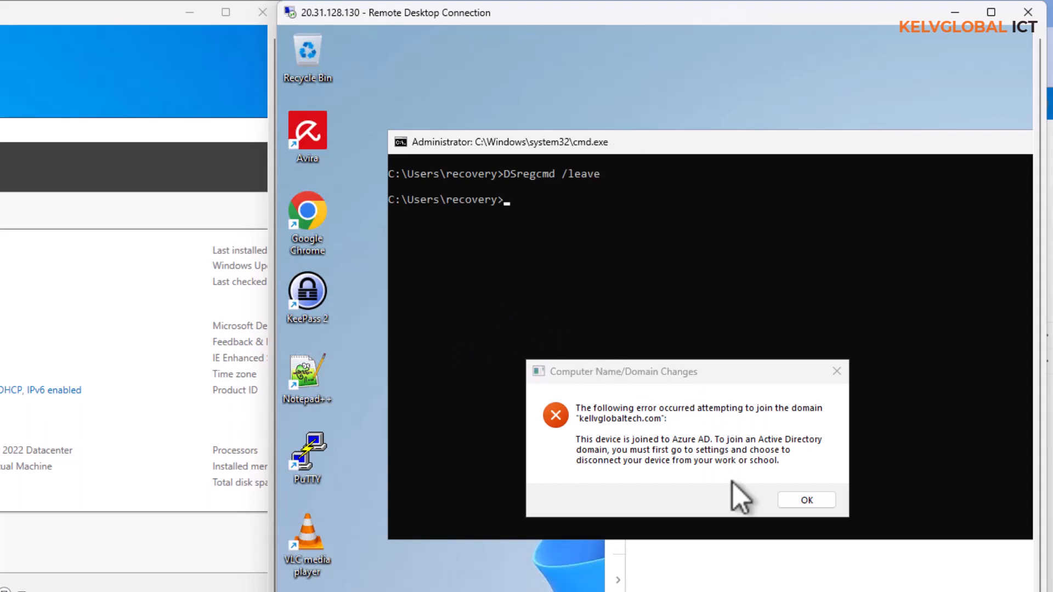
Step: Dismiss the join error, resubmit the membership change to the kellvglobaltech.com domain, and move the credential prompt fully into view
{"action": "left_click", "coordinate": [801, 501]}
{"action": "left_click", "coordinate": [579, 470]}
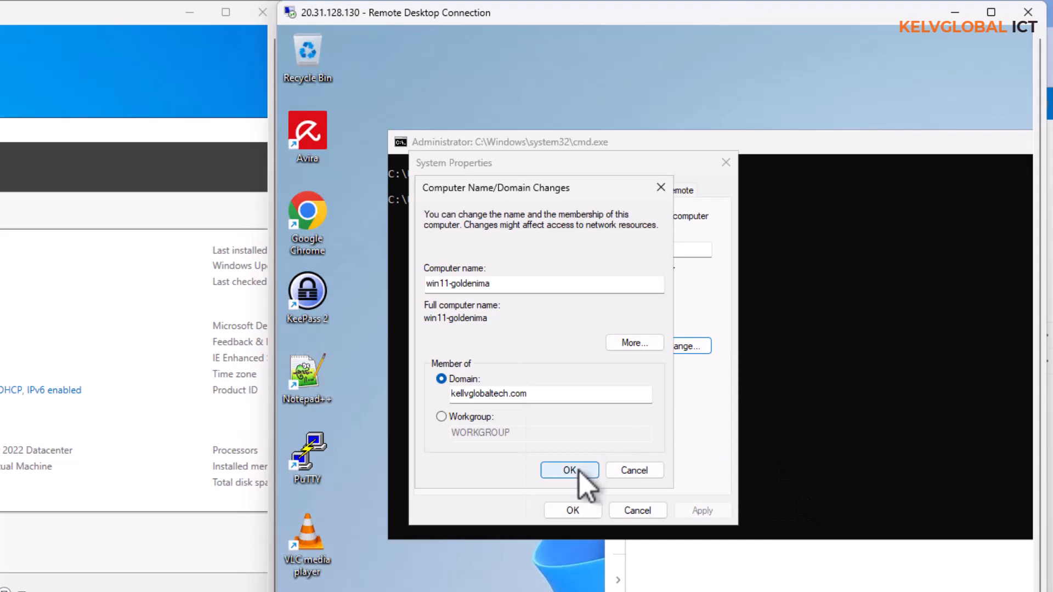
{"action": "left_click_drag", "start_coordinate": [946, 337], "coordinate": [576, 295]}
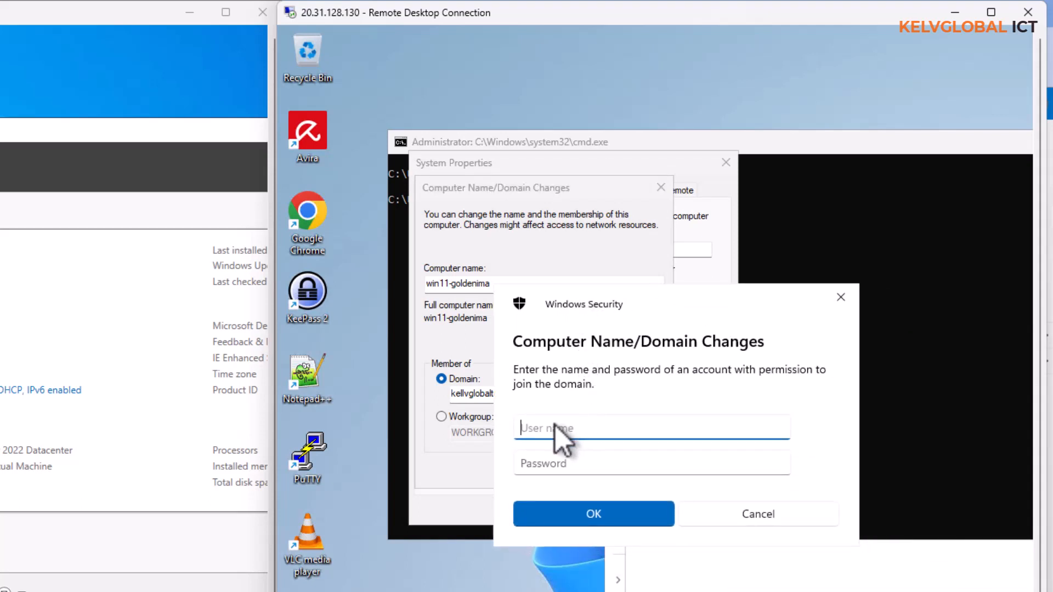
Step: Authorize the domain join with the kellvglobaltech.com account's user name and password, and move the resulting message dialog fully into view
{"action": "type", "text": "kellvglobaltech.com\\kelvin"}
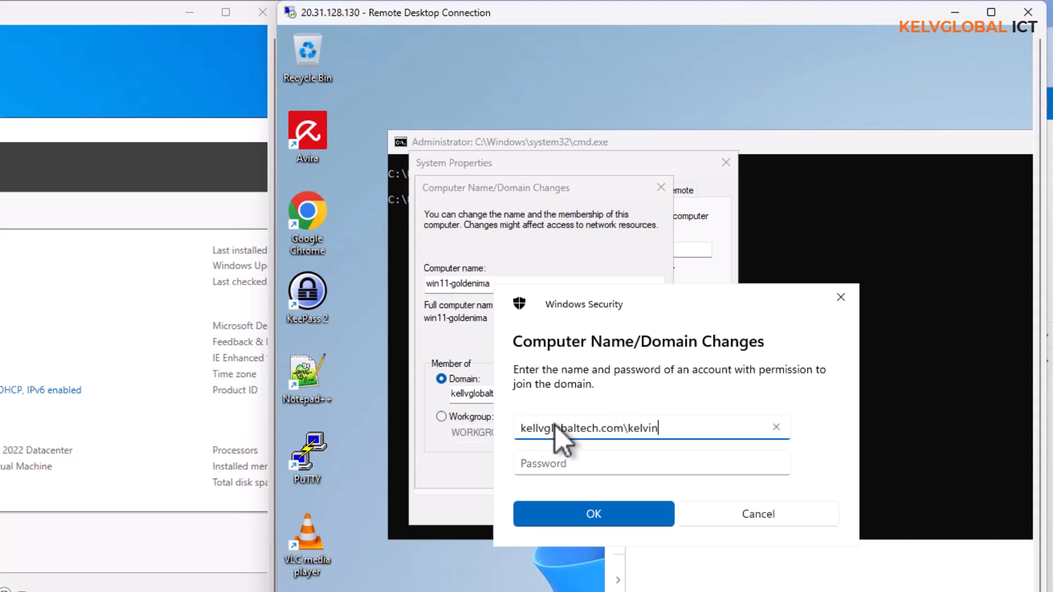
{"action": "type", "text": ".johnson"}
{"action": "key", "text": "Tab"}
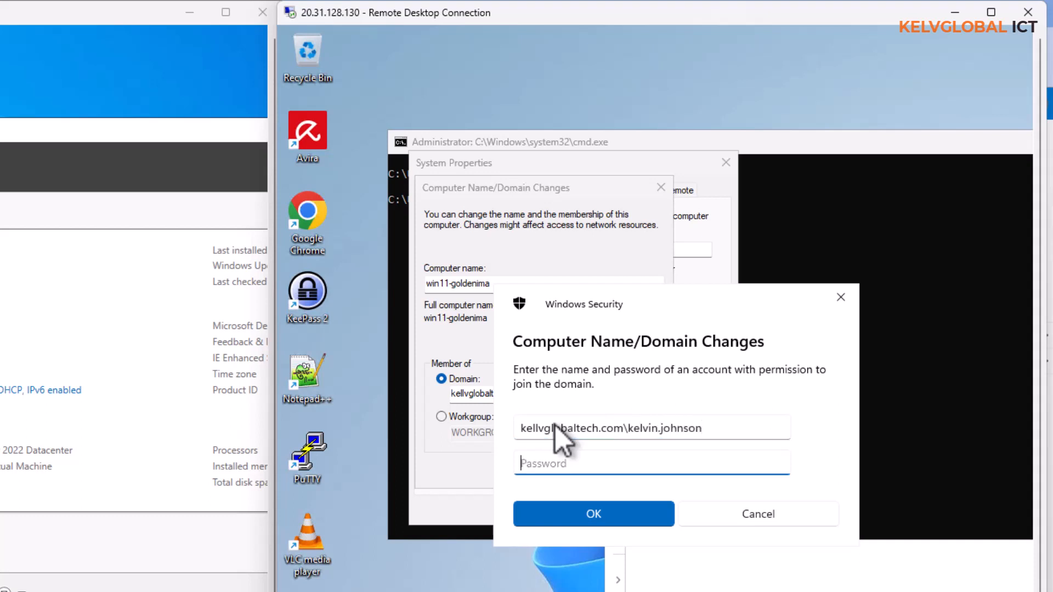
{"action": "type", "text": "••••••••••••••"}
{"action": "key", "text": "Return"}
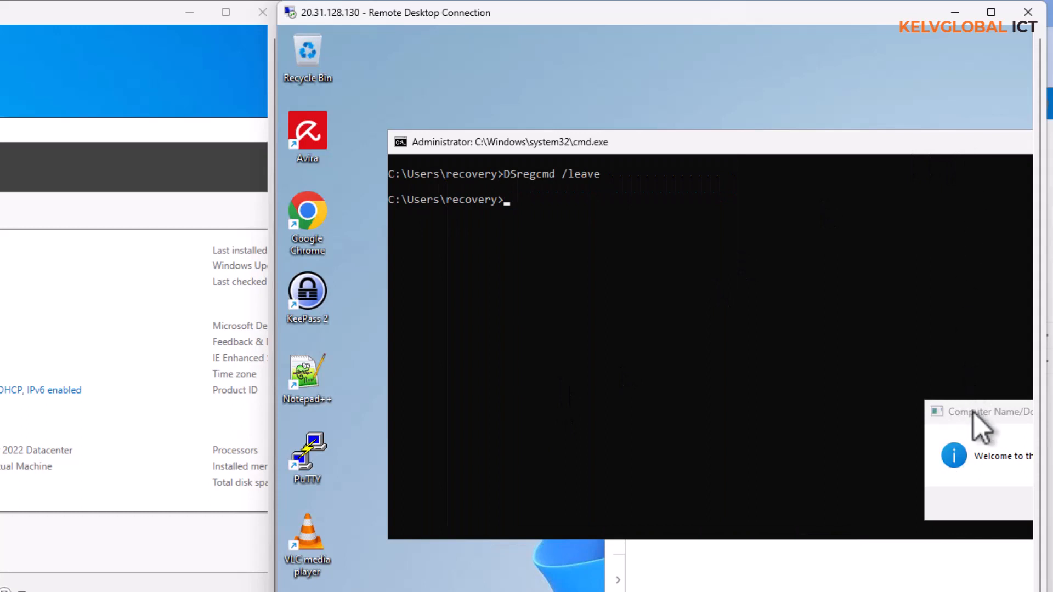
{"action": "left_click_drag", "start_coordinate": [974, 411], "coordinate": [642, 378]}
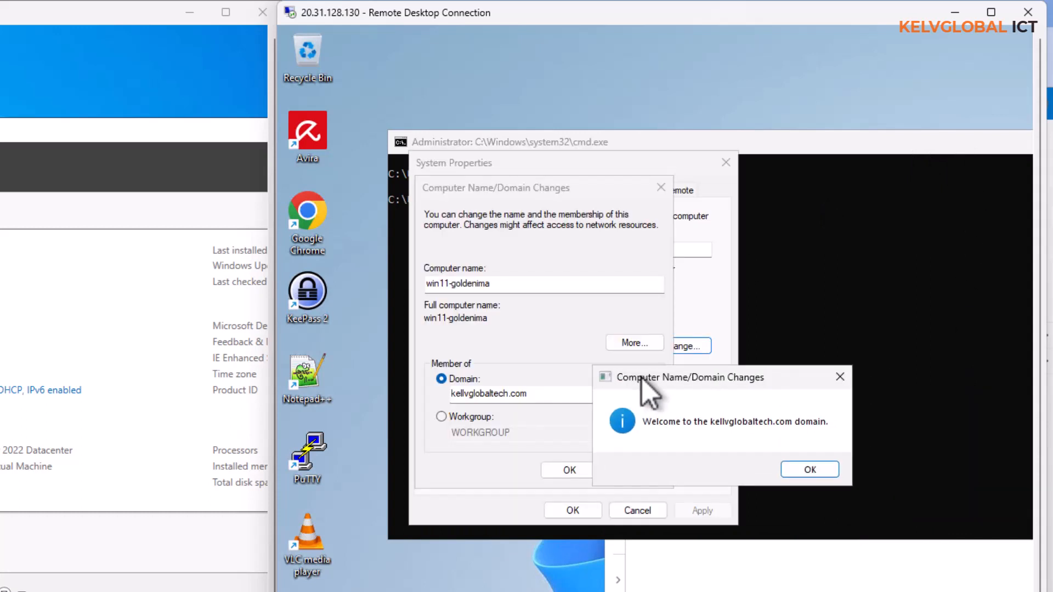